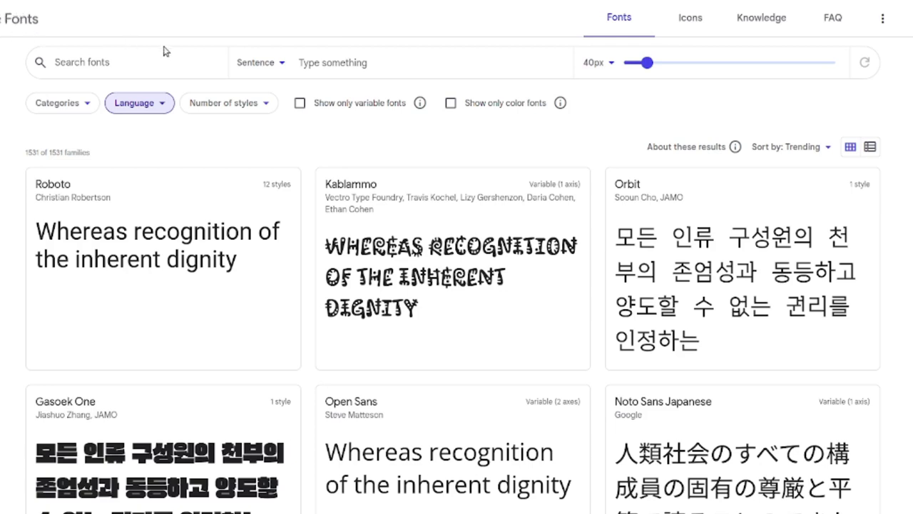
- Browse the Google Fonts language list, then close it without choosing a language
click(169, 103)
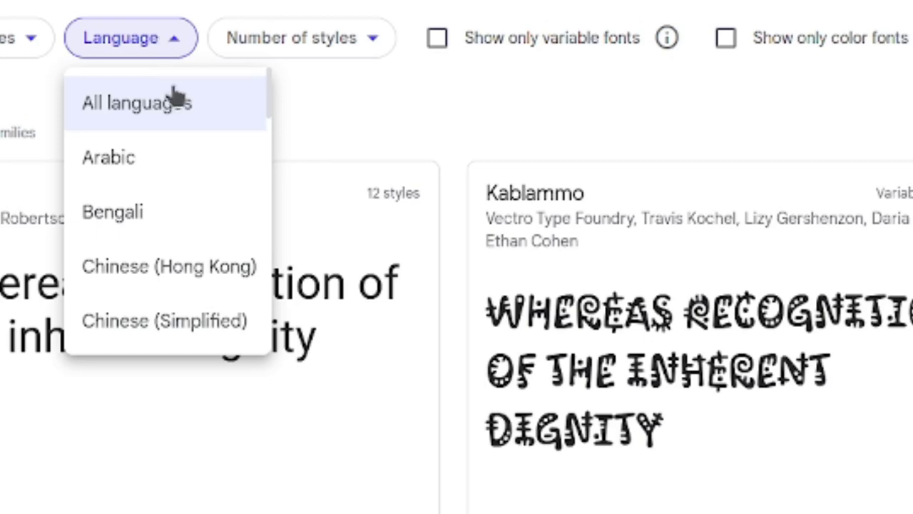
scroll(183, 139, down, 10)
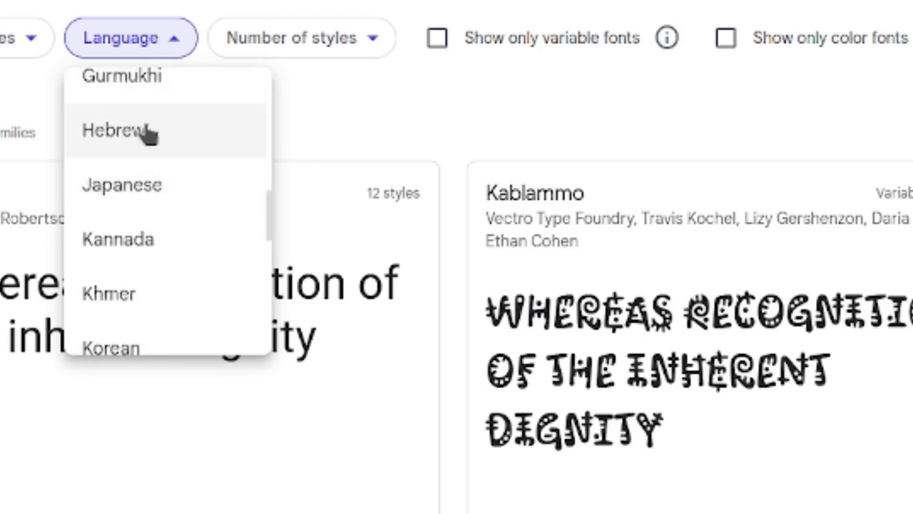
scroll(156, 124, up, 10)
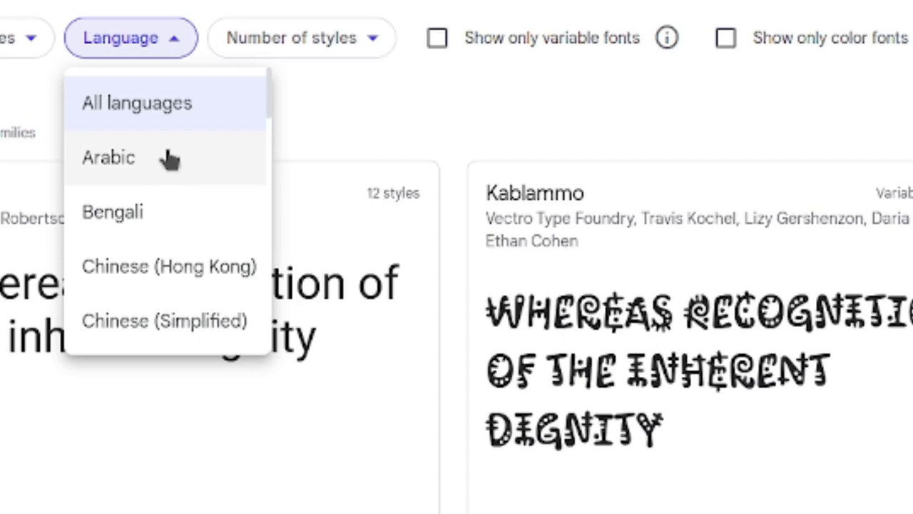
scroll(174, 157, down, 2)
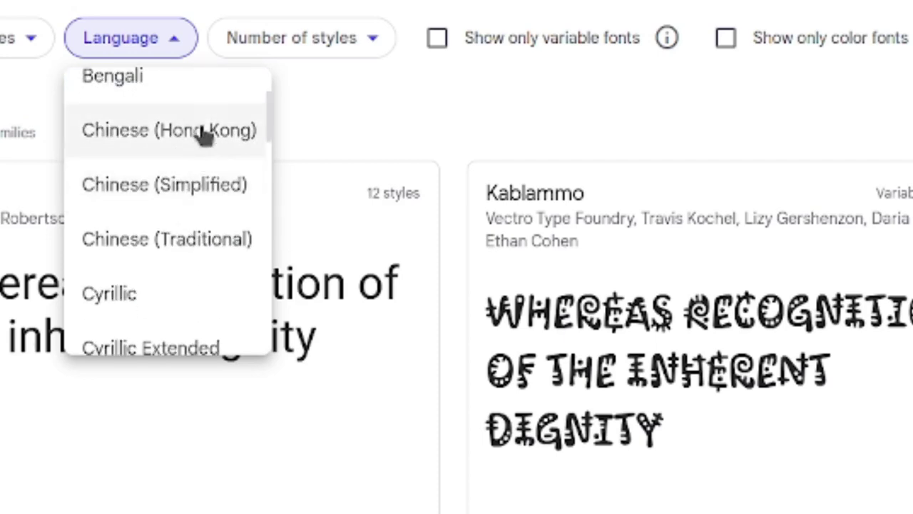
scroll(204, 189, down, 4)
scroll(203, 187, down, 10)
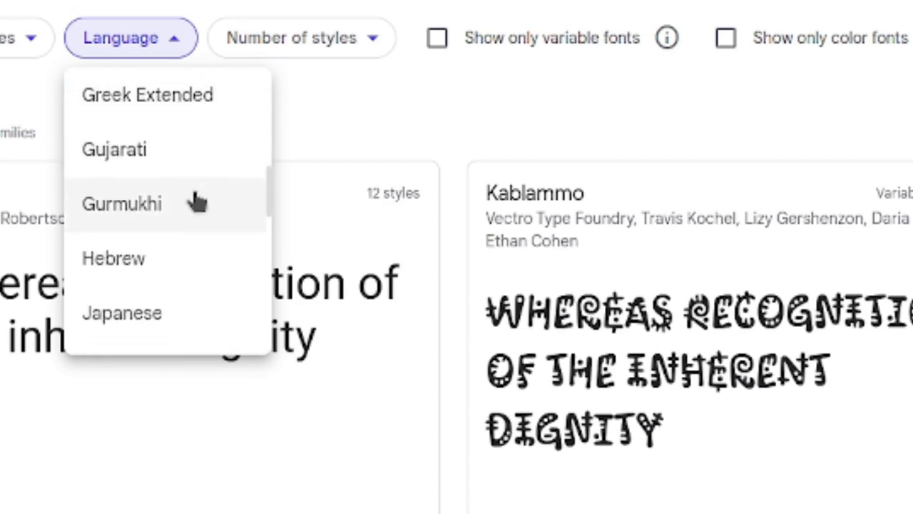
scroll(200, 187, down, 2)
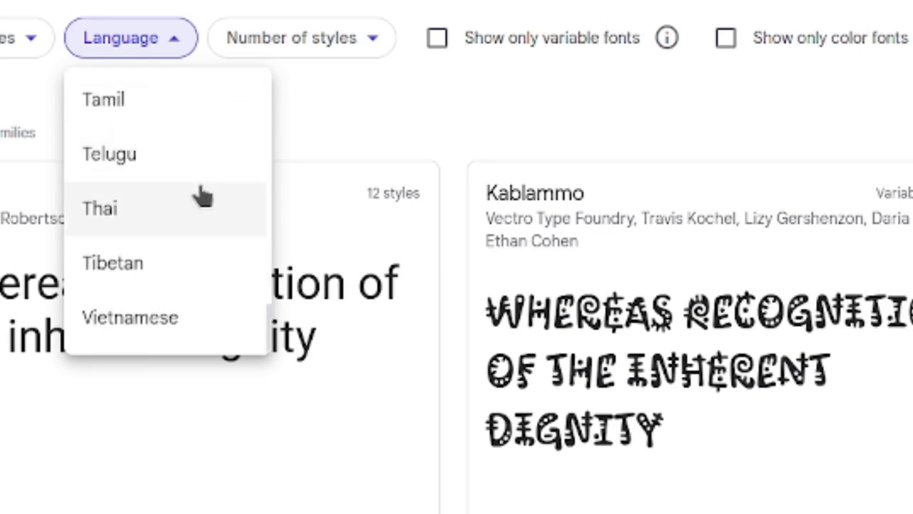
key(Escape)
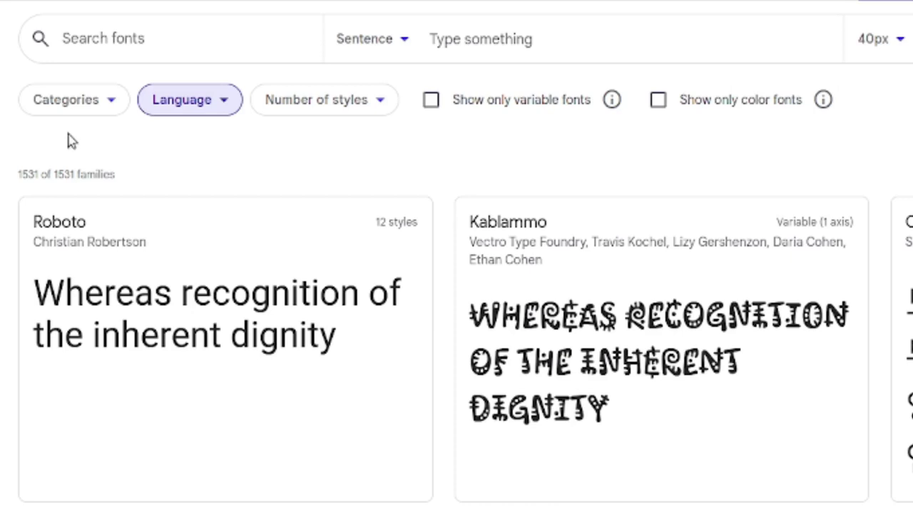
- Filter the catalog to Hebrew, leaving 45 of 1531 font families
click(218, 103)
scroll(219, 185, down, 6)
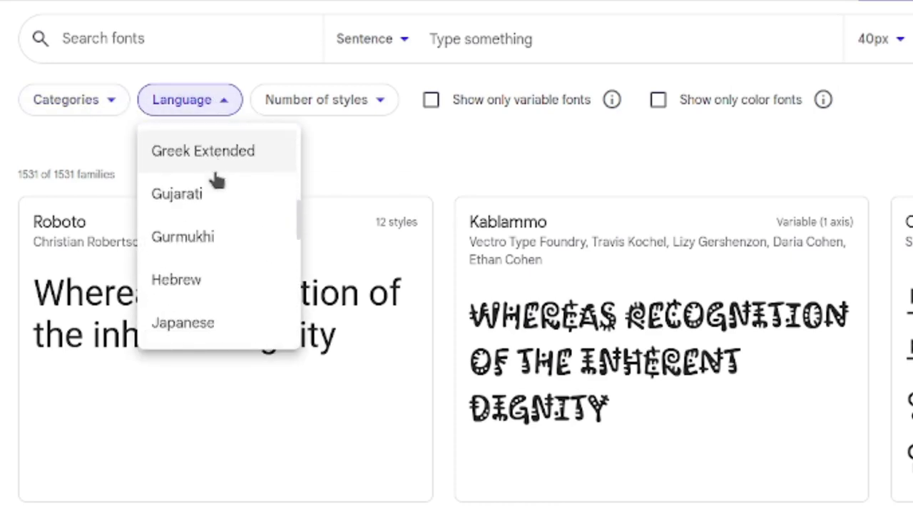
scroll(215, 182, down, 2)
click(190, 184)
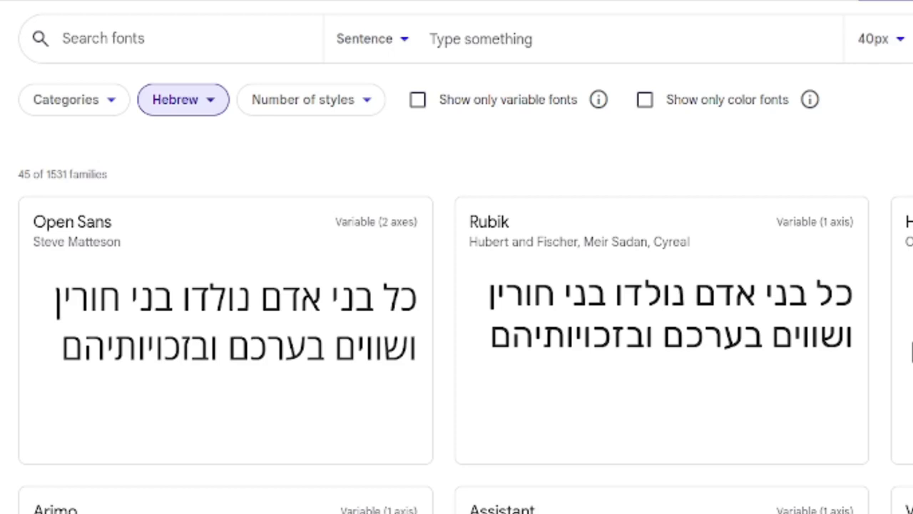
scroll(457, 256, down, 10)
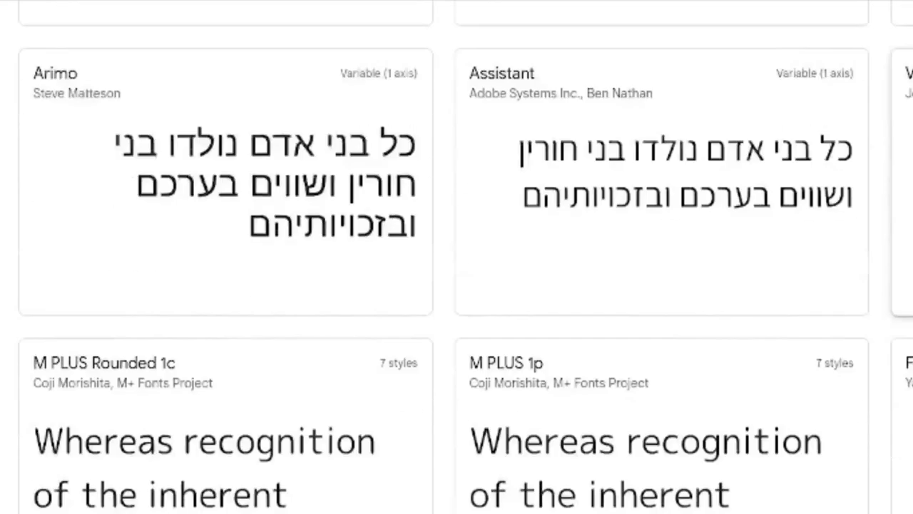
scroll(457, 257, up, 10)
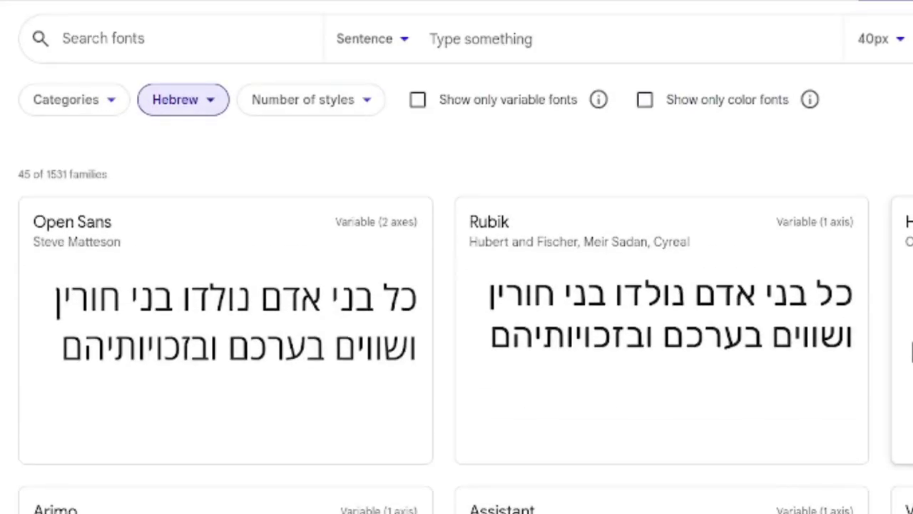
scroll(907, 235, down, 4)
scroll(905, 175, down, 6)
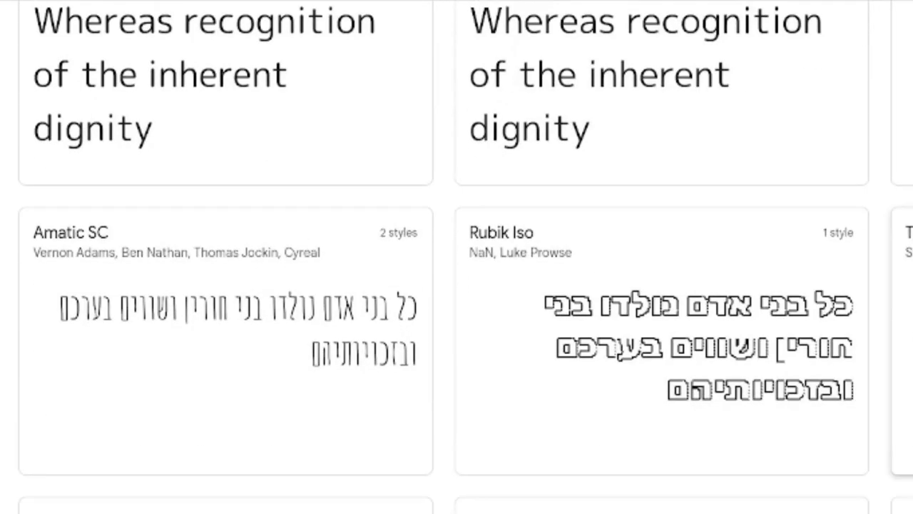
scroll(905, 214, up, 10)
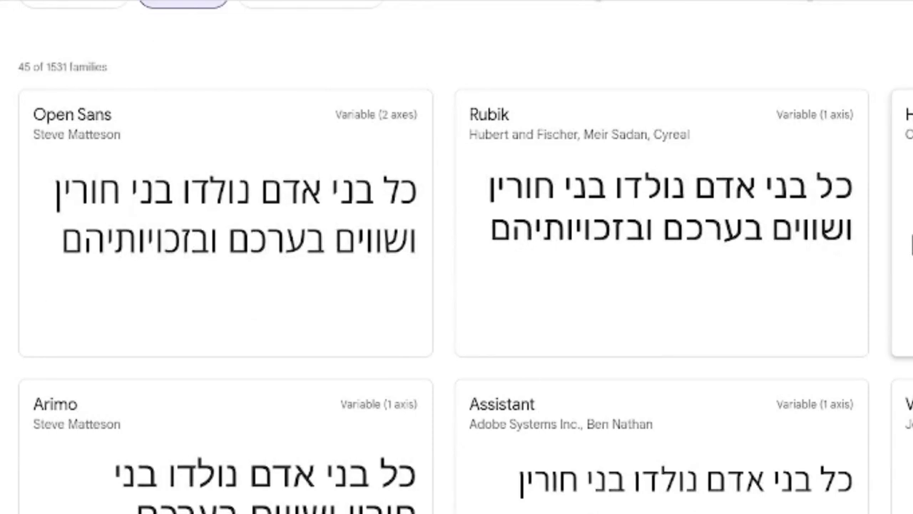
scroll(762, 227, down, 10)
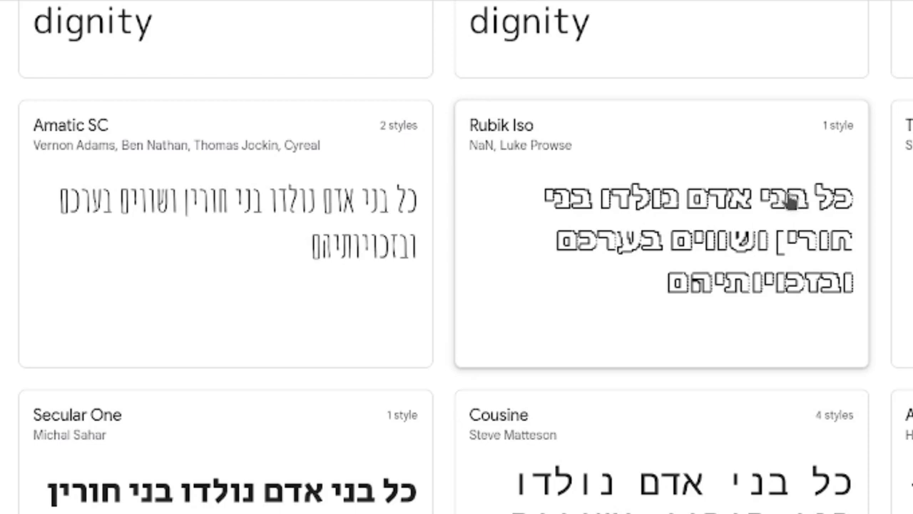
scroll(790, 204, down, 10)
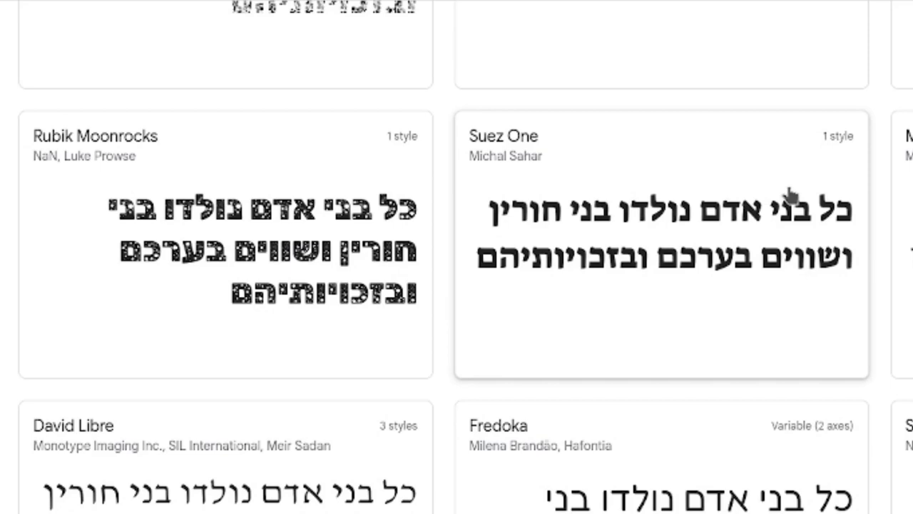
scroll(791, 203, down, 3)
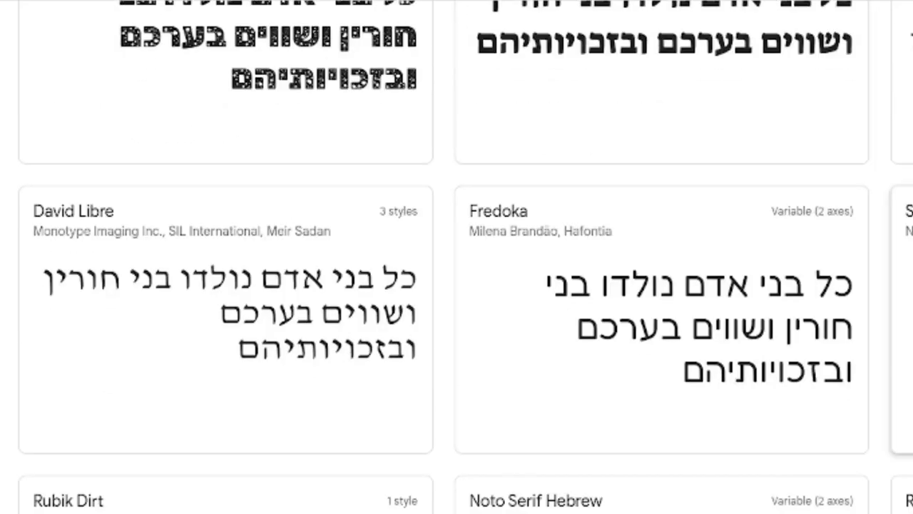
scroll(319, 183, down, 6)
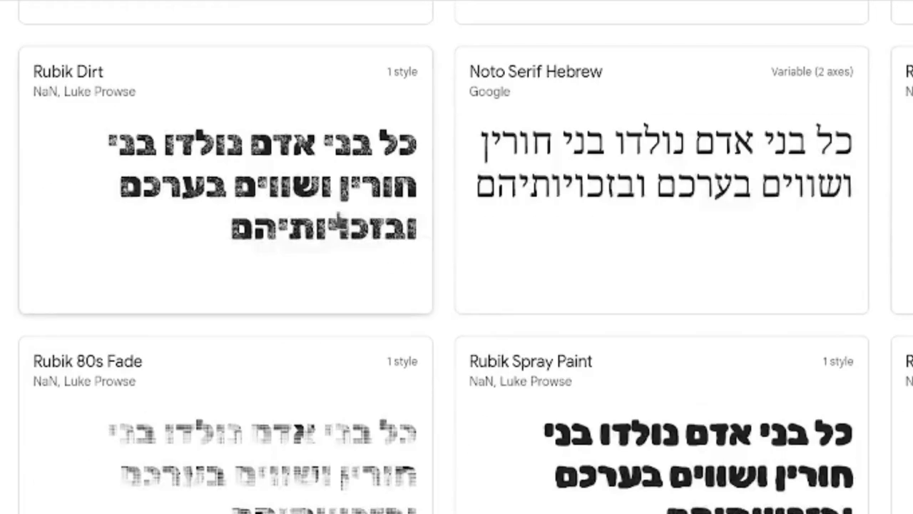
scroll(319, 183, down, 4)
scroll(319, 183, down, 18)
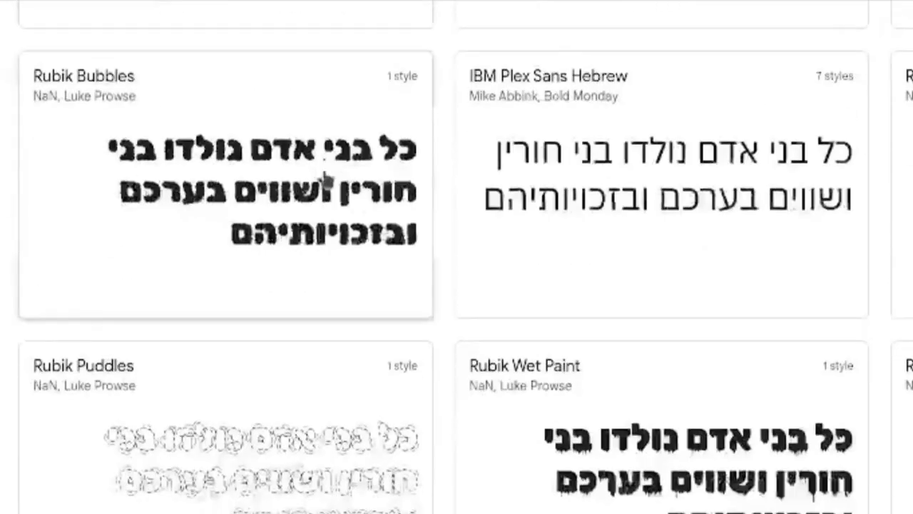
scroll(336, 173, up, 7)
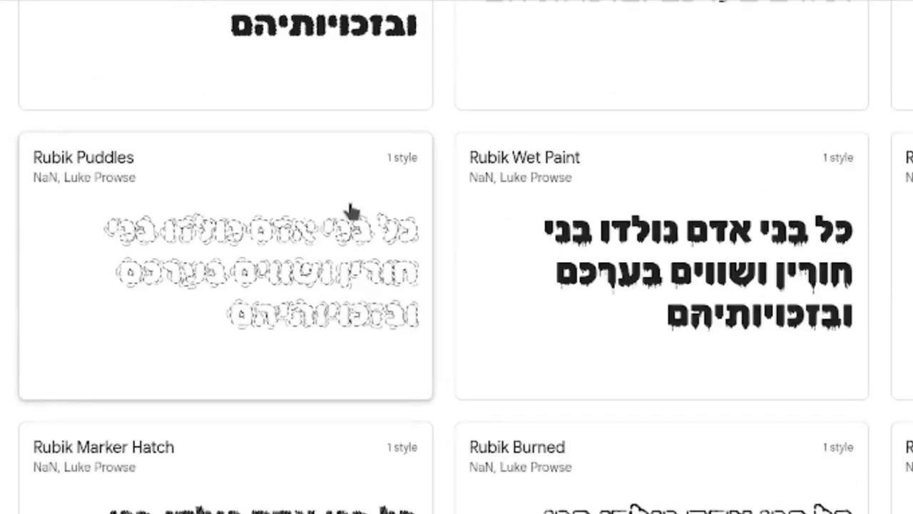
scroll(351, 210, down, 6)
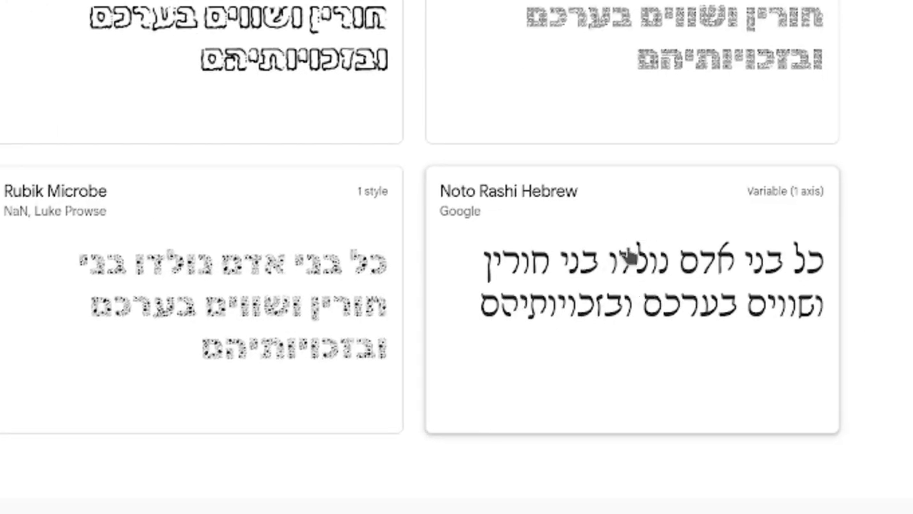
scroll(626, 257, up, 15)
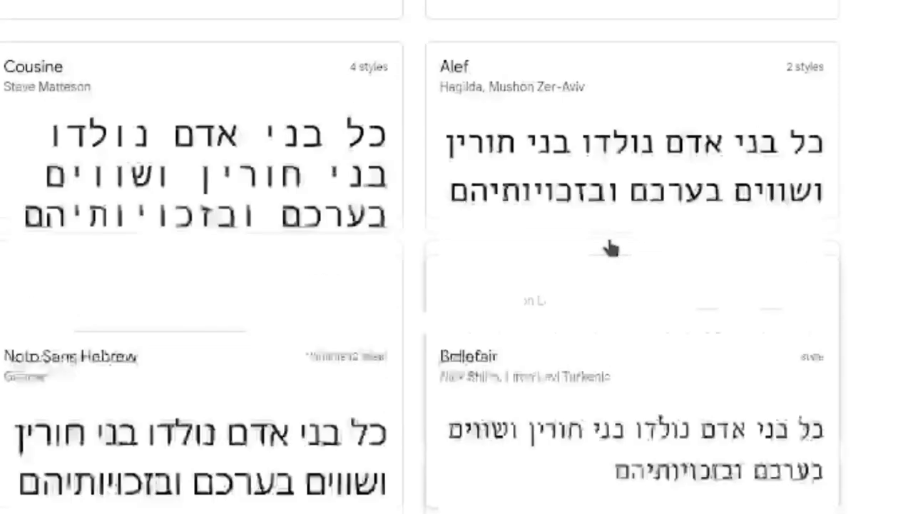
- Open Arimo's specimen page from its card in the Hebrew-filtered results
scroll(632, 251, up, 10)
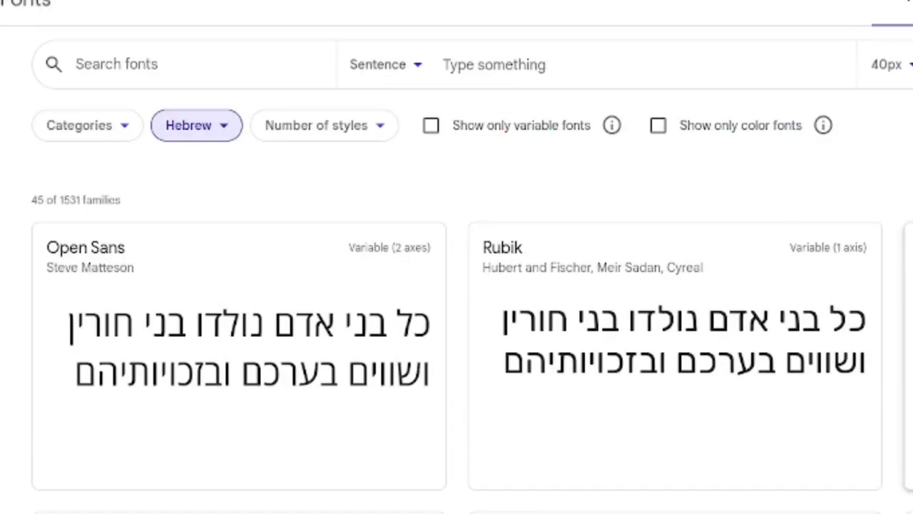
scroll(457, 286, down, 3)
scroll(132, 84, down, 4)
scroll(133, 83, up, 2)
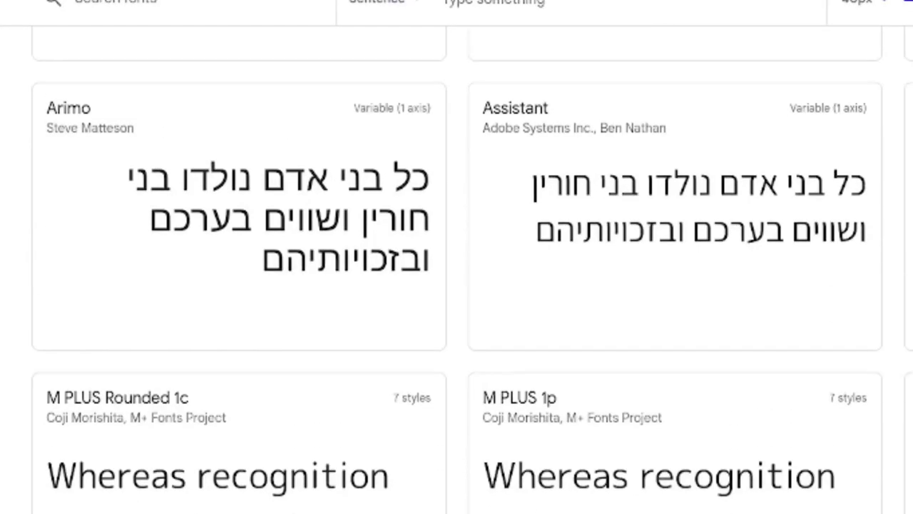
right_click(74, 112)
right_click(94, 111)
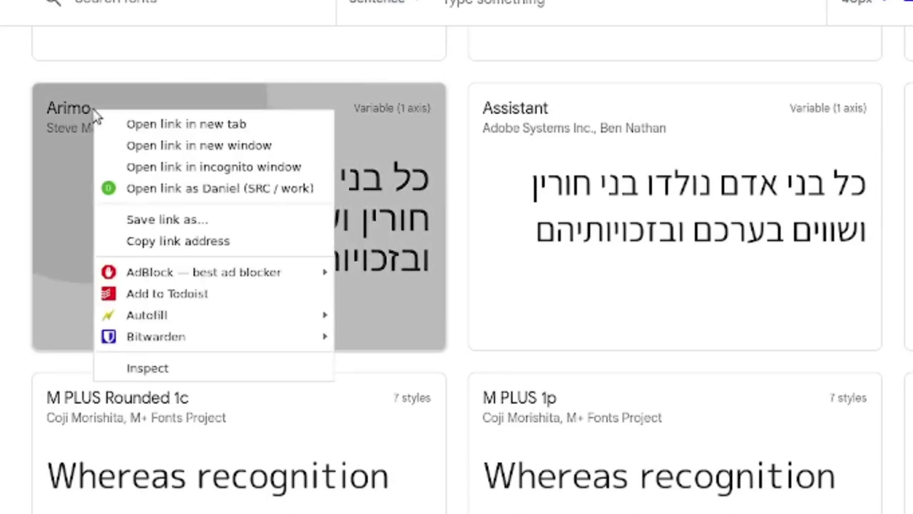
key(Escape)
click(94, 111)
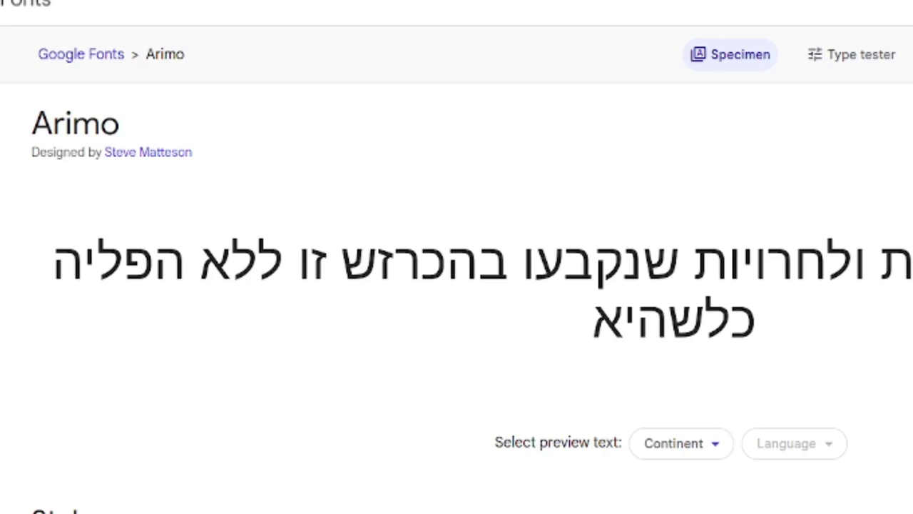
- Download the Arimo family as Arimo.zip (3.7 MB) to the Desktop
click(799, 45)
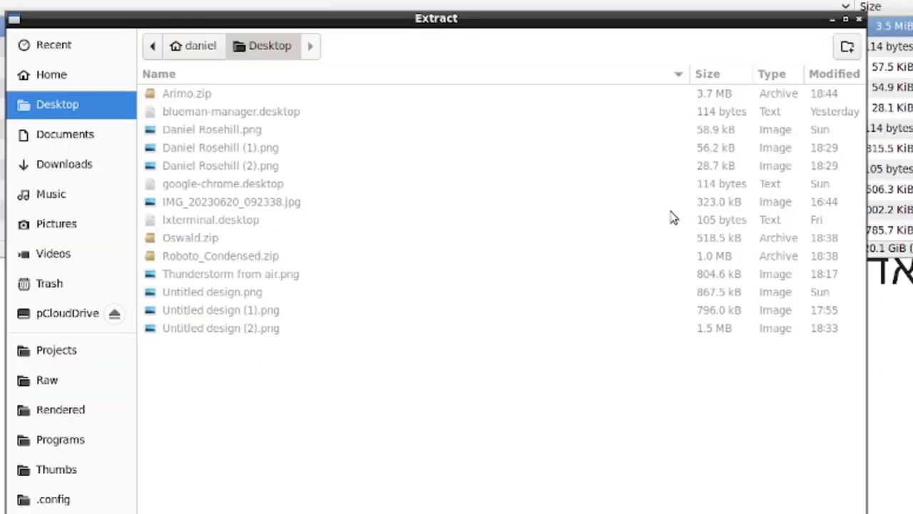
- Extract Arimo.zip into a new Desktop folder named googlefonts
click(850, 48)
text(googlefonts)
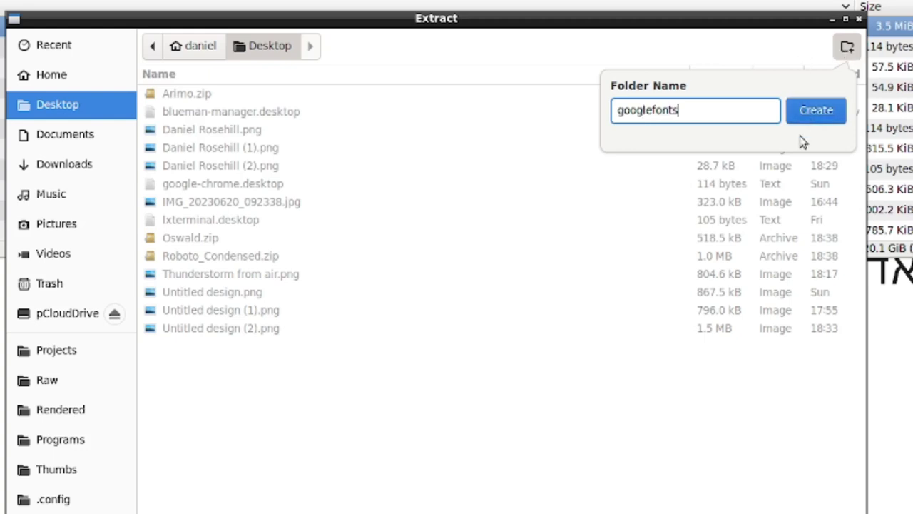
click(816, 114)
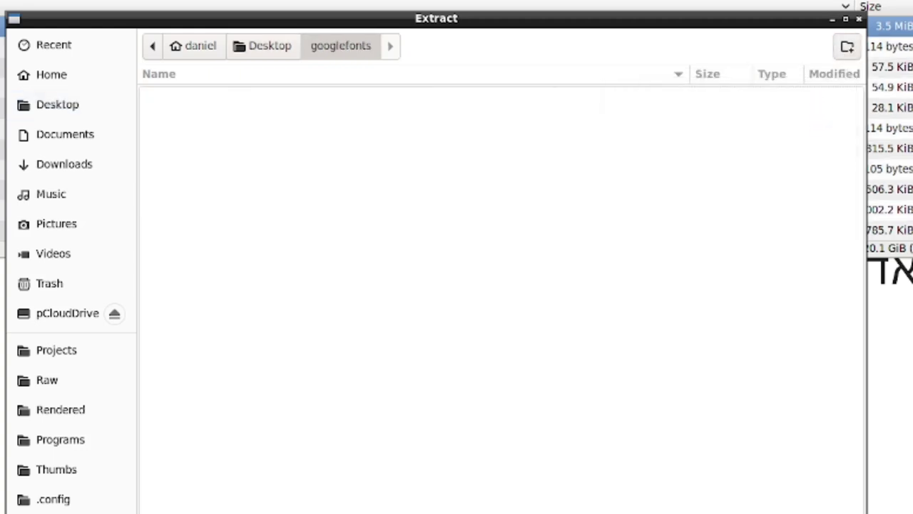
key(Return)
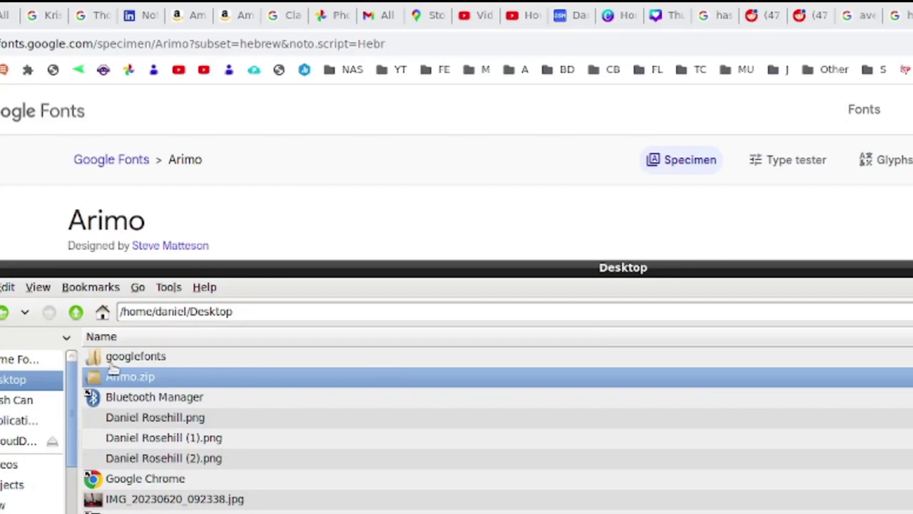
- Open the googlefonts folder on the Desktop to check the extracted Arimo font files
double_click(111, 359)
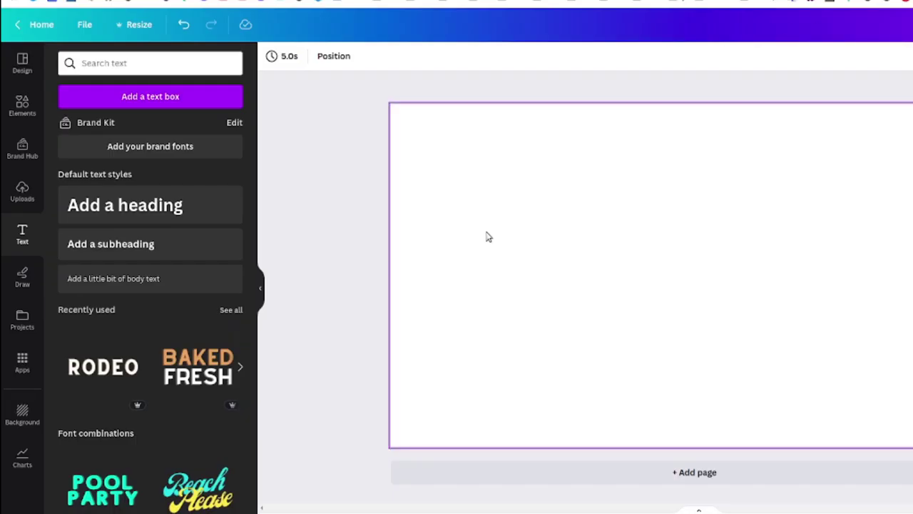
- Add an 'Add a heading' text box to the blank page and show its Canva Sans font list
click(488, 236)
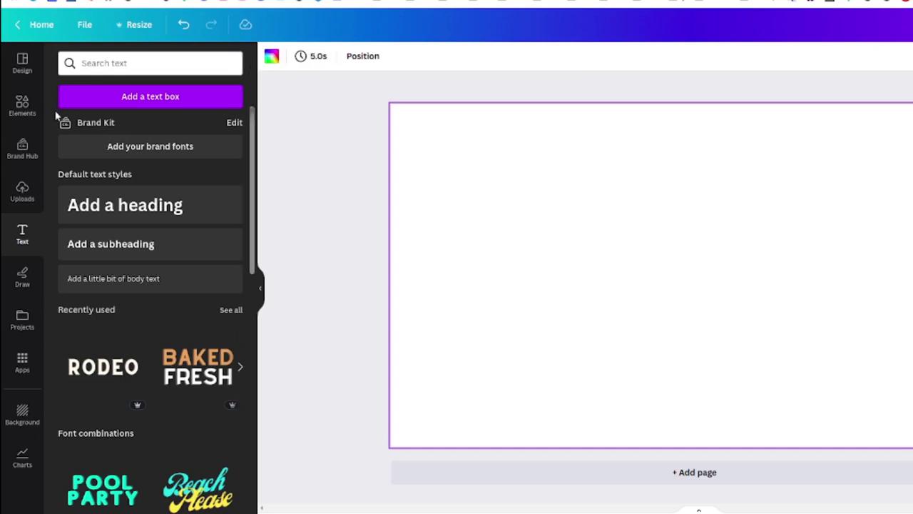
click(77, 217)
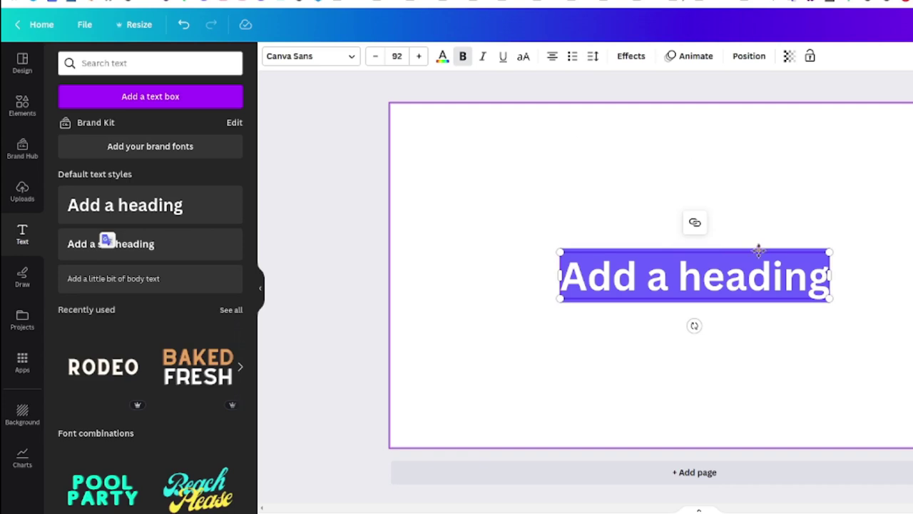
click(334, 57)
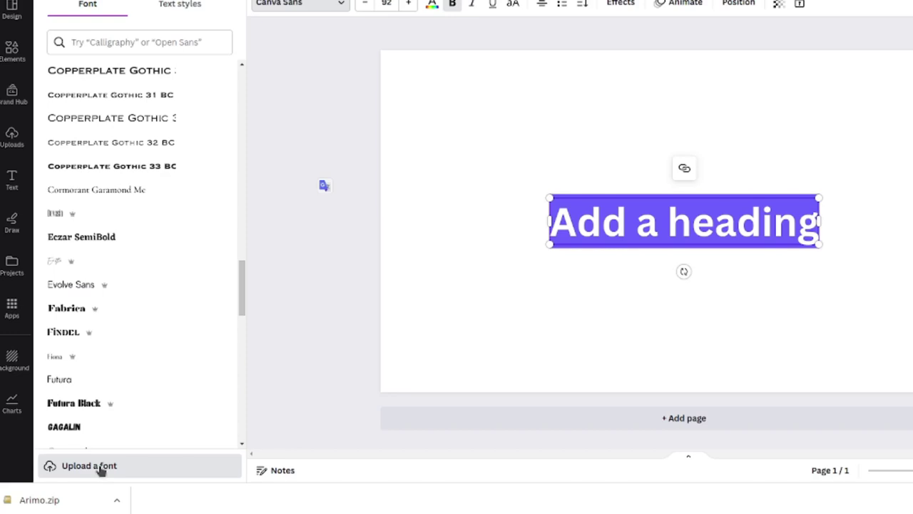
- Upload Arimo-VariableFont_wght.ttf from googlefonts as a custom Canva font, confirming upload rights
click(99, 469)
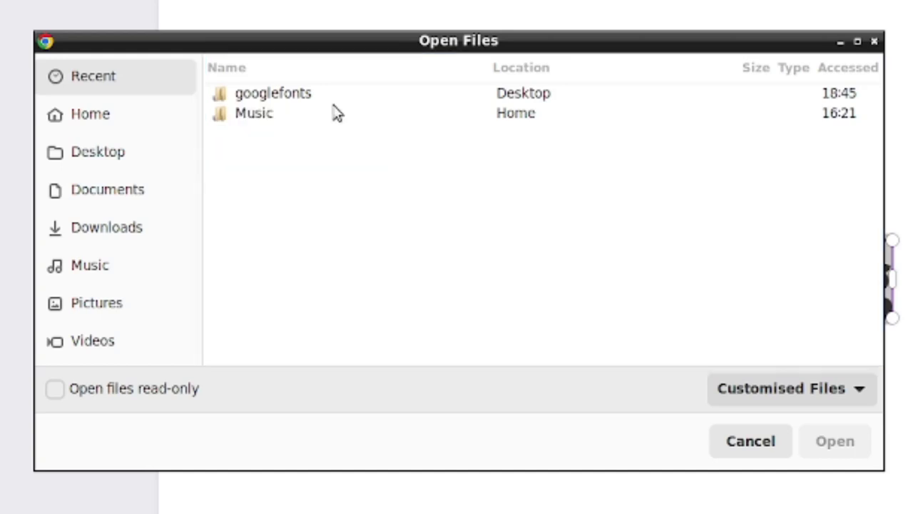
double_click(289, 92)
click(405, 163)
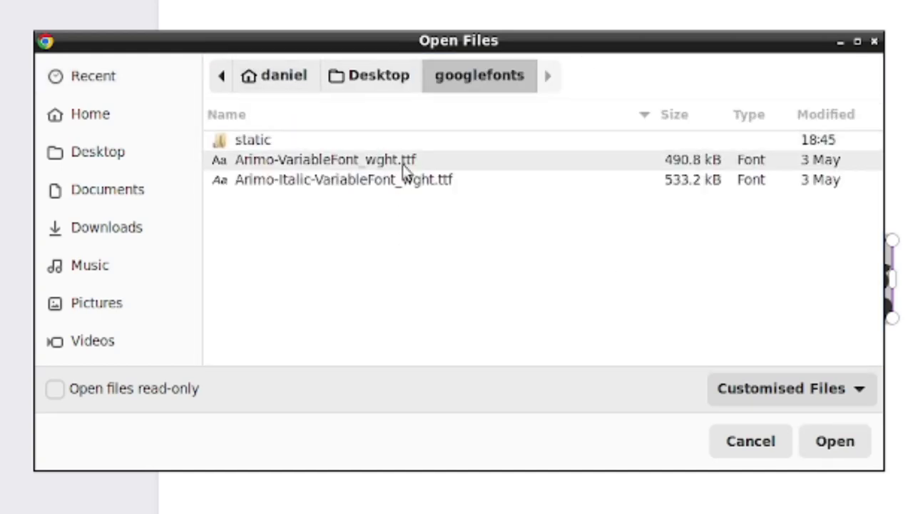
double_click(274, 157)
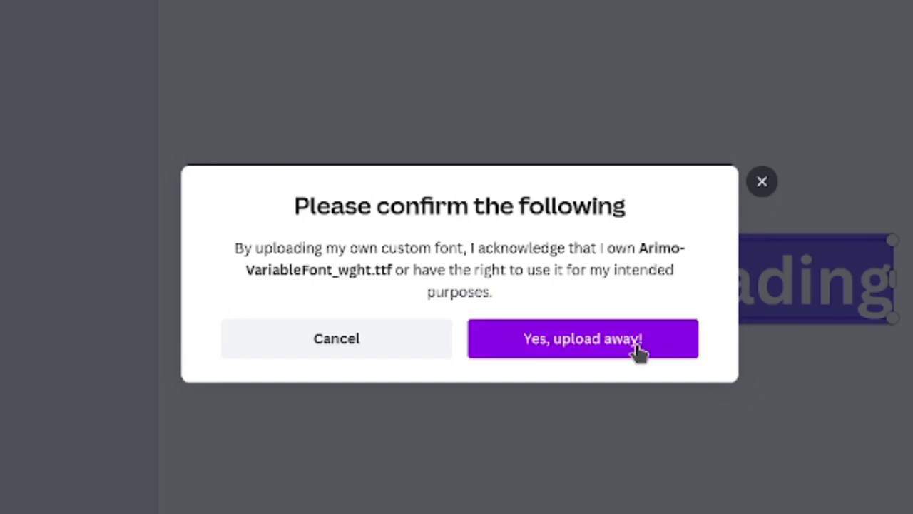
click(639, 348)
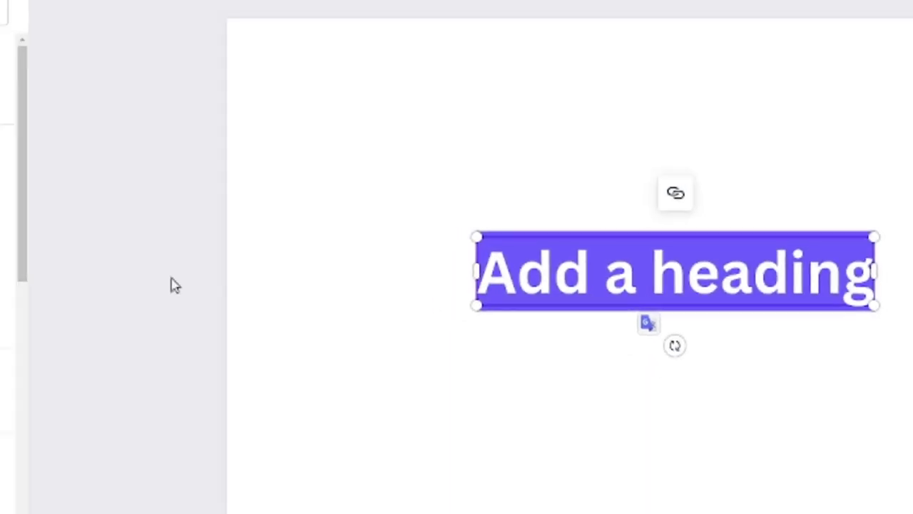
- Apply uploaded Arimo Regular to the heading, replace its text with a Hebrew name, enlarge to 266
scroll(215, 250, down, 2)
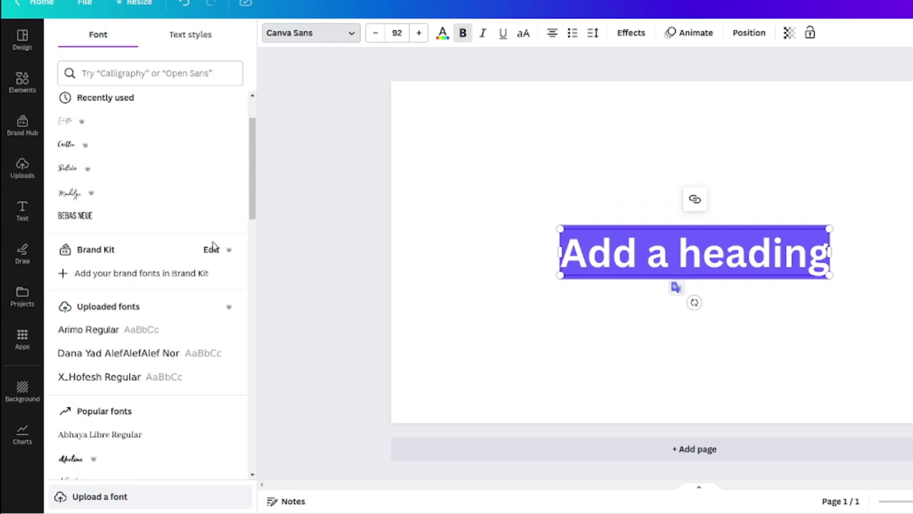
click(79, 331)
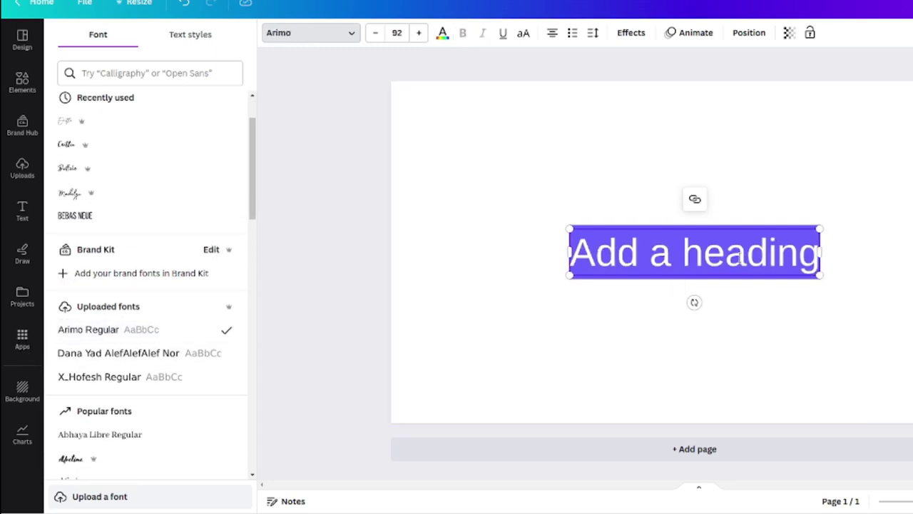
click(745, 256)
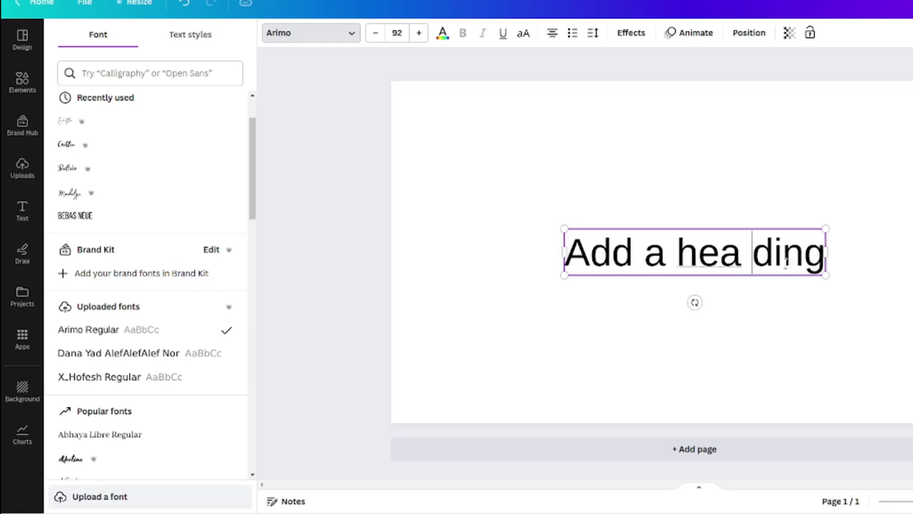
key(ctrl+a)
text(sb)
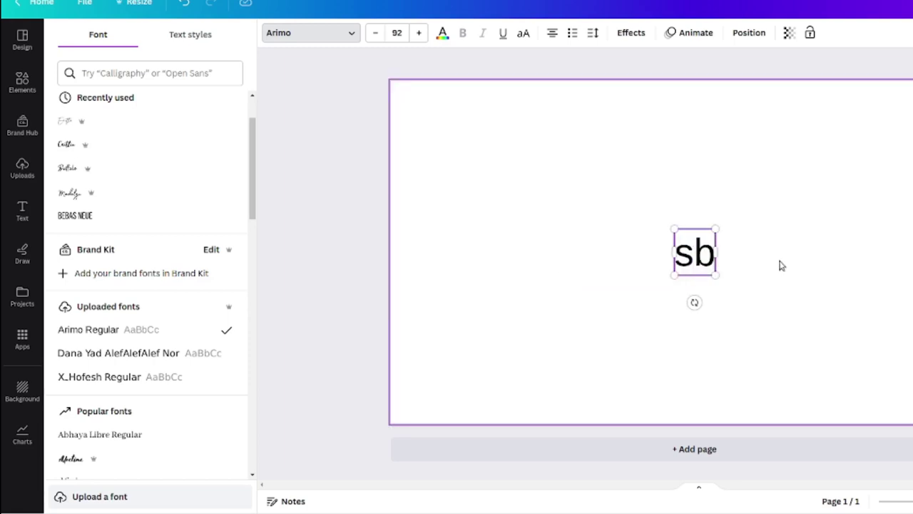
key(ctrl+a)
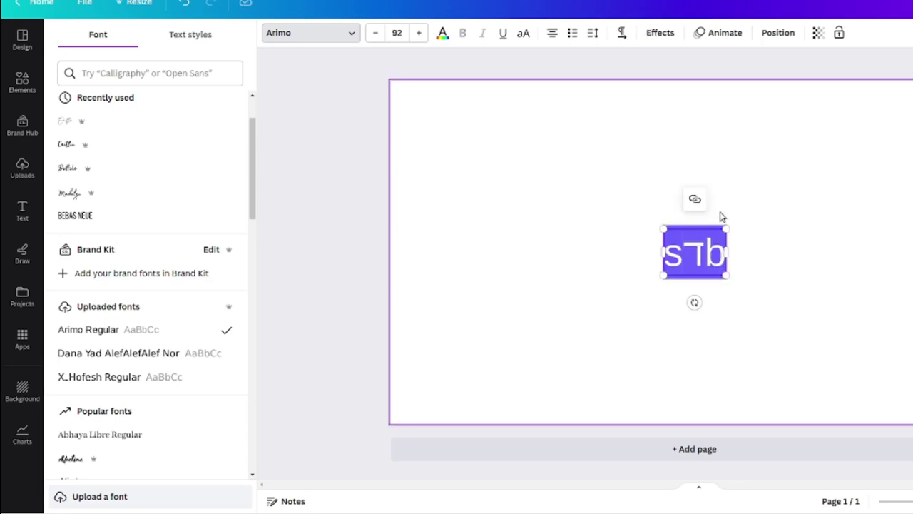
text(דניאל)
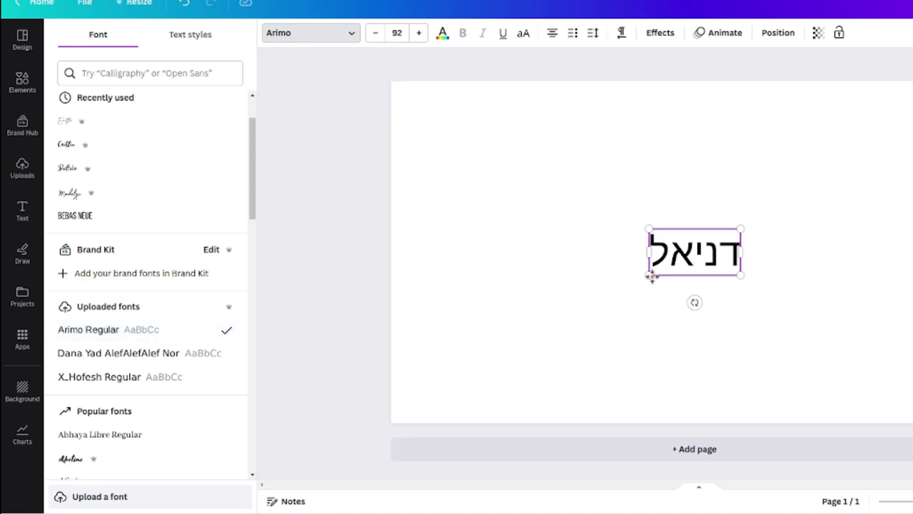
drag(652, 273, 530, 285)
- Slightly enlarge the Hebrew name and place a copy of it below the original
click(638, 349)
drag(701, 246, 683, 238)
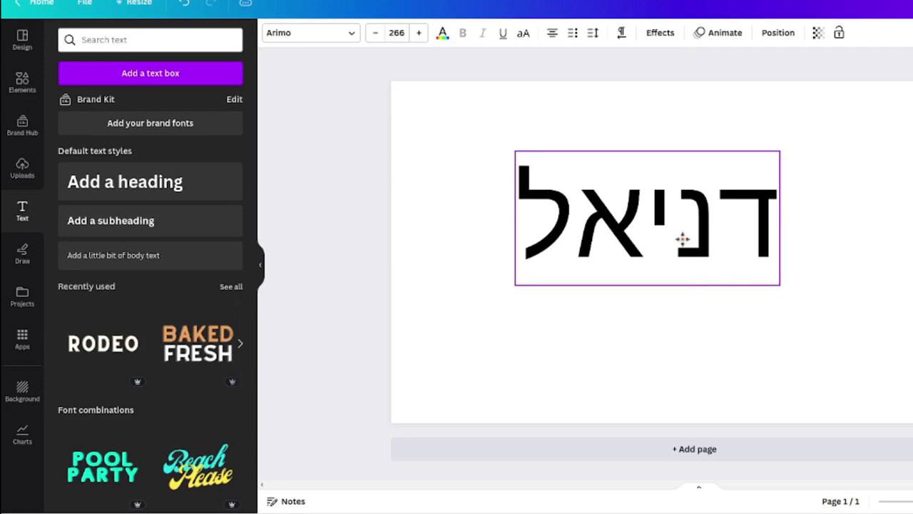
click(897, 261)
click(739, 259)
drag(738, 258, 738, 349)
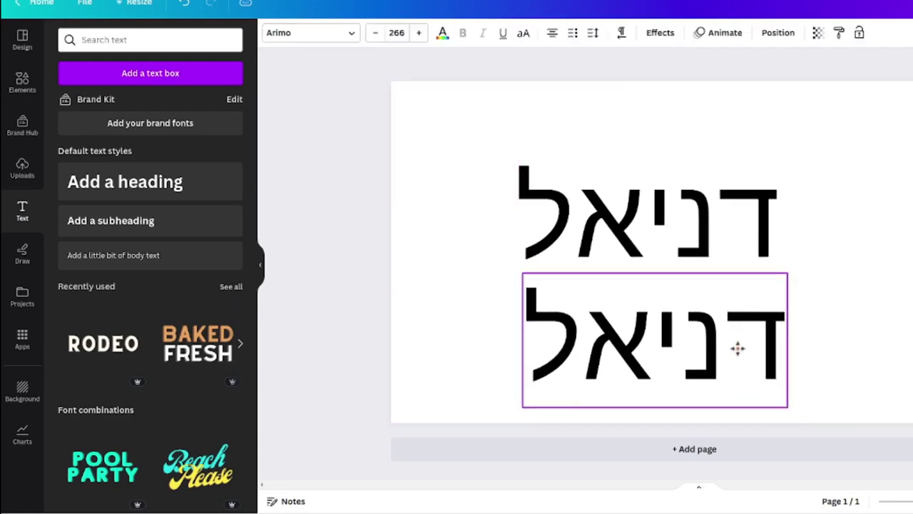
- Set the copy in Dana Yad AlefAlefAlef after trying X_Hofesh, then reposition both names
click(310, 32)
click(151, 72)
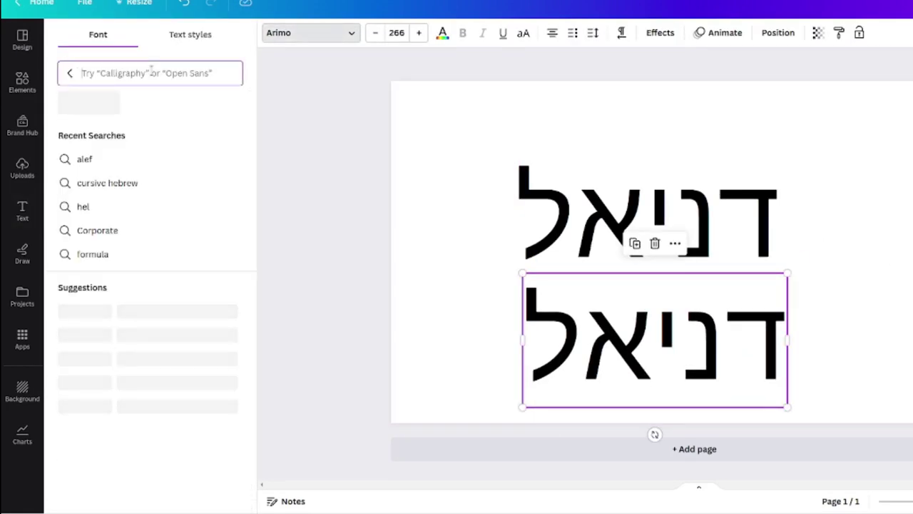
key(Escape)
click(132, 120)
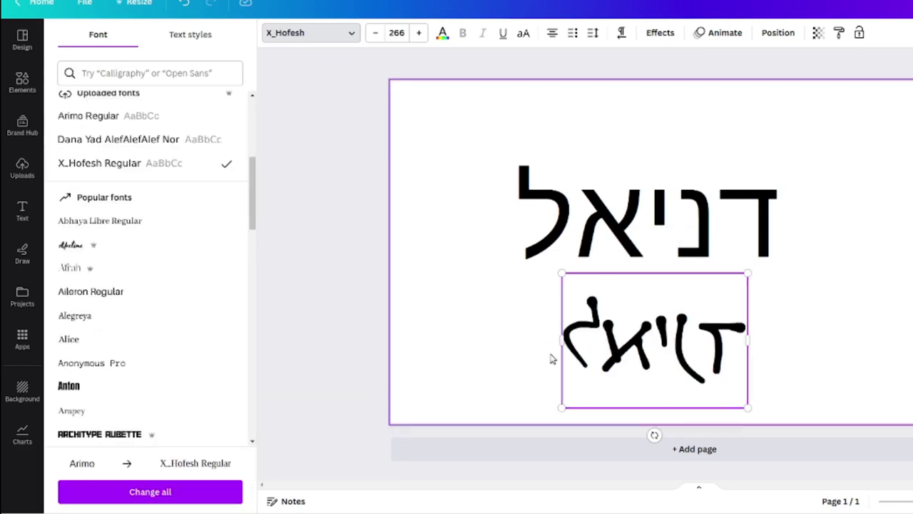
click(76, 143)
drag(585, 221, 637, 197)
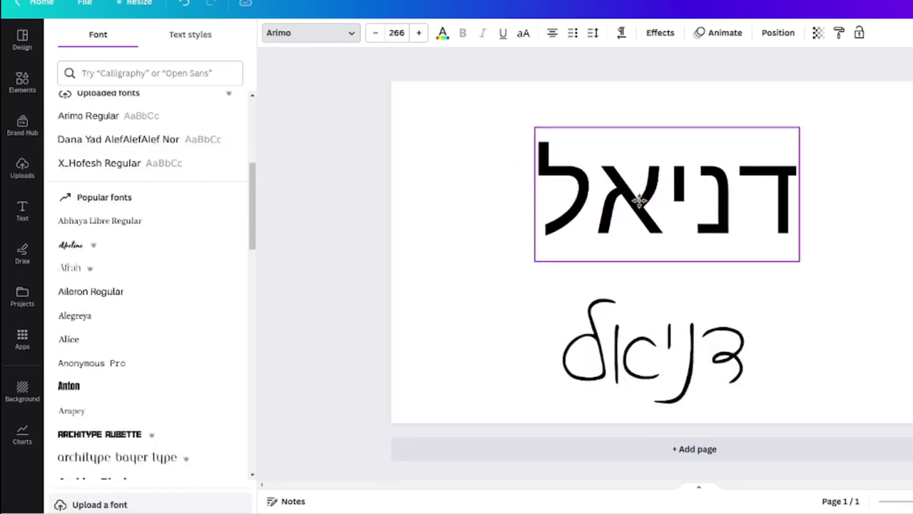
drag(663, 367, 673, 348)
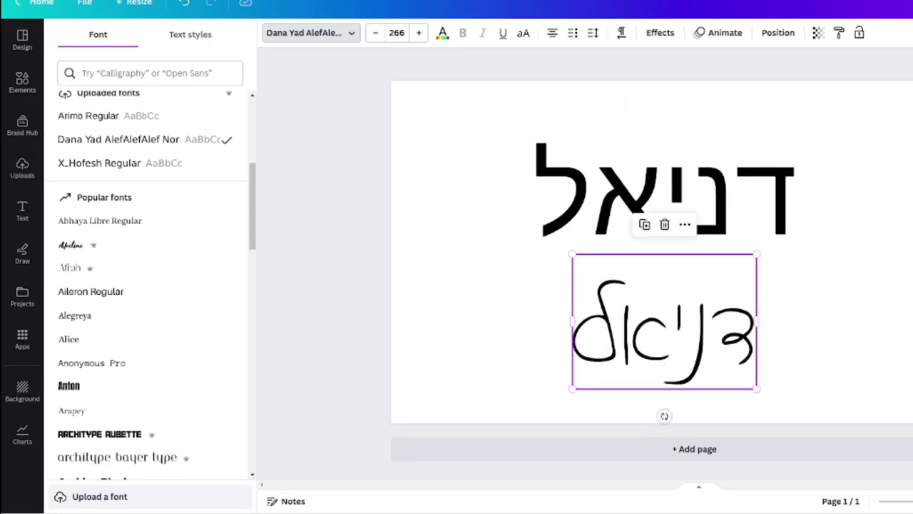